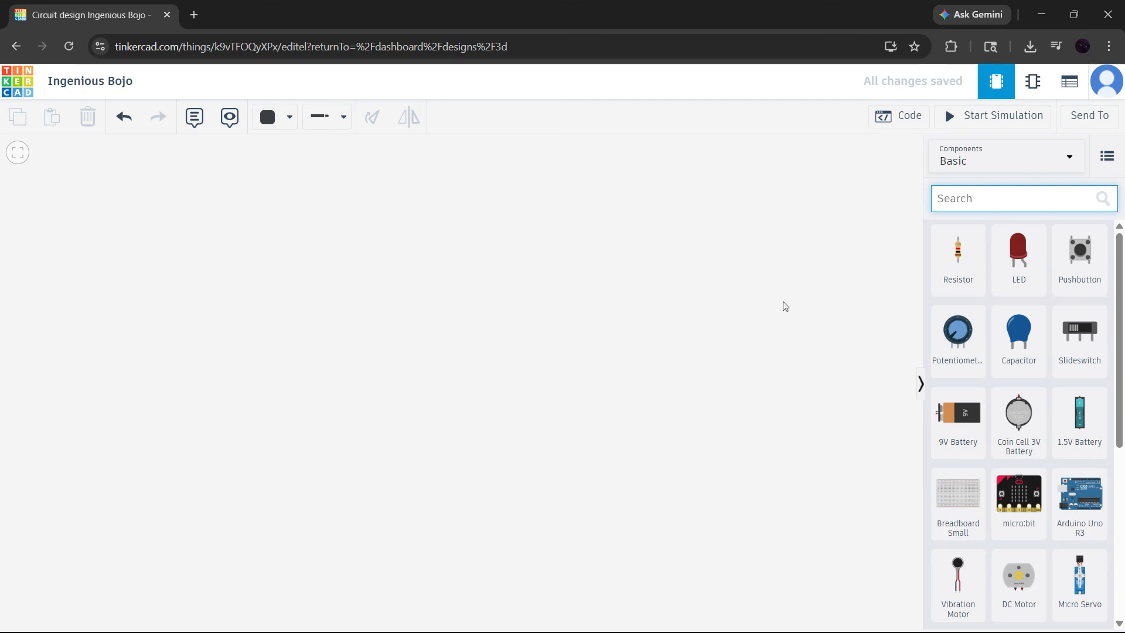
Place an Arduino Uno R3 in the middle of the workplane.
left_click(792, 293)
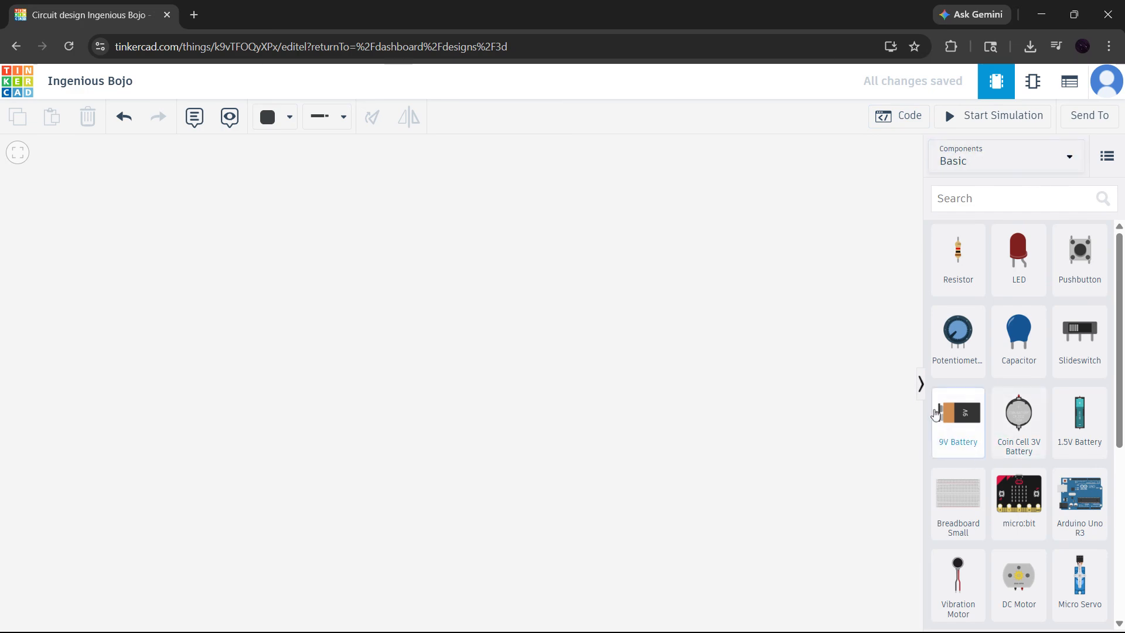
left_click_drag(1046, 464, 516, 424)
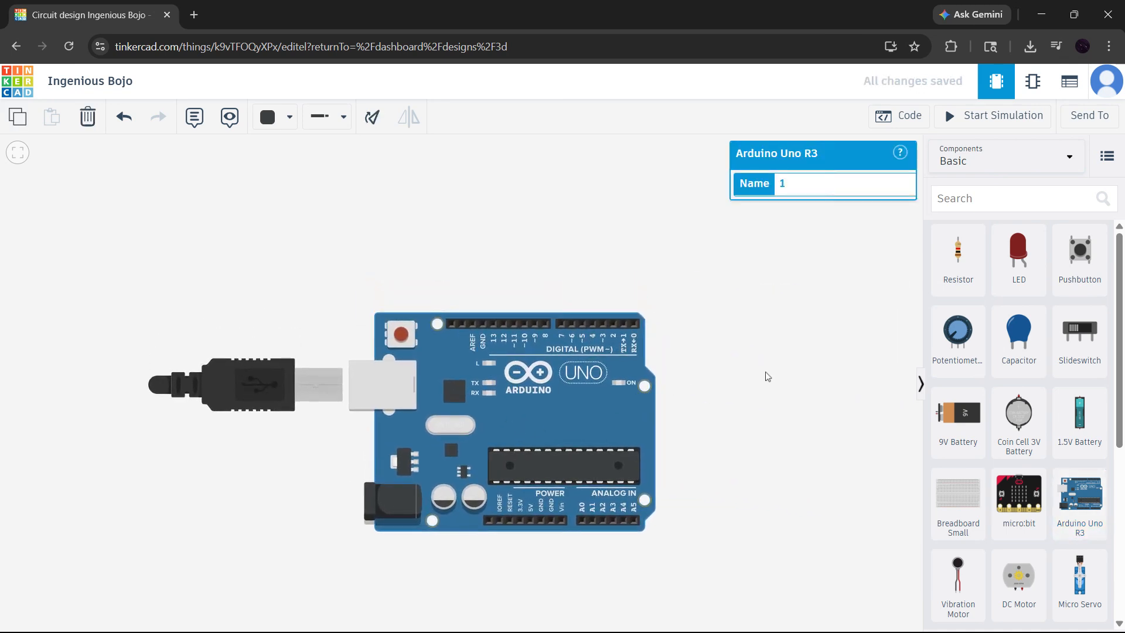
scroll(532, 392, "down", 3)
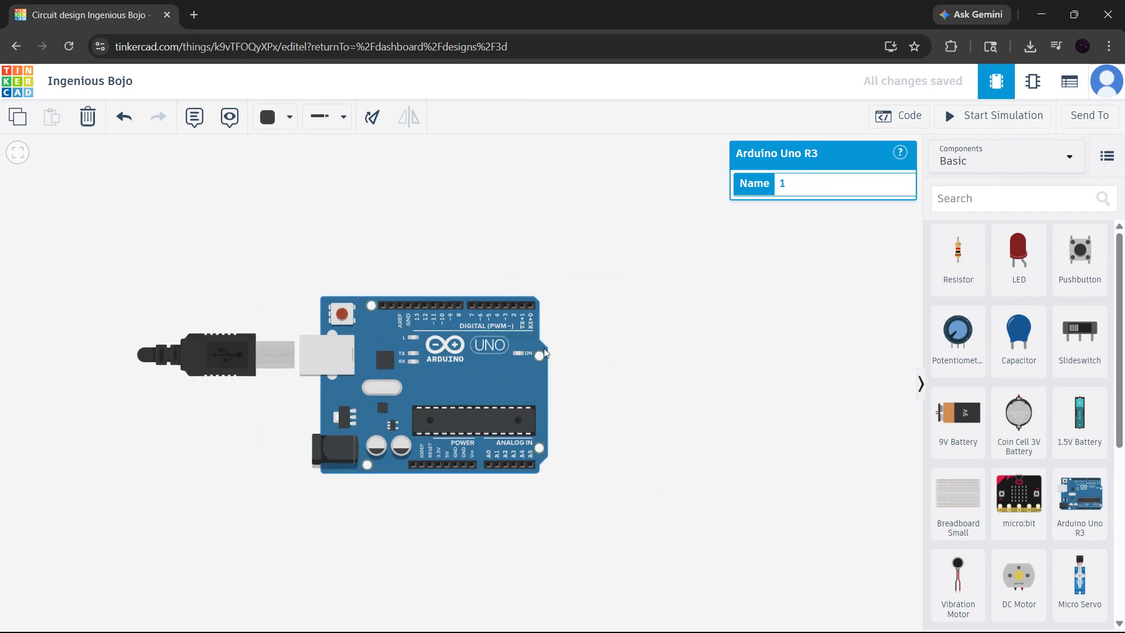
left_click_drag(482, 367, 490, 384)
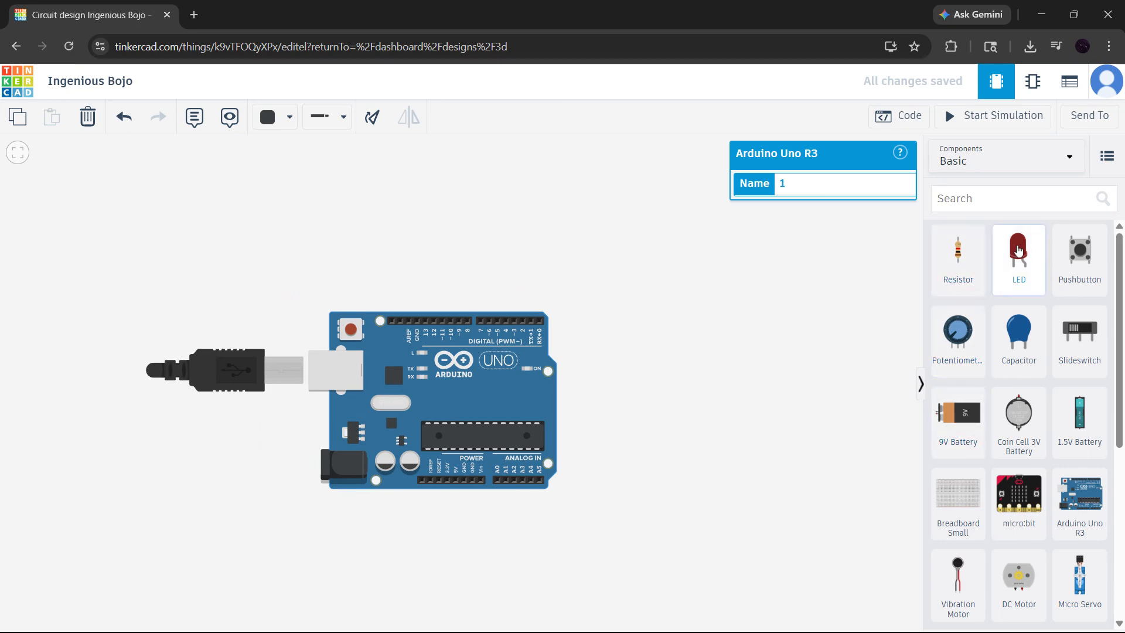
Place a red LED above the Arduino and a resistor between them, with the resistance value set to 220.
left_click_drag(1018, 251, 461, 212)
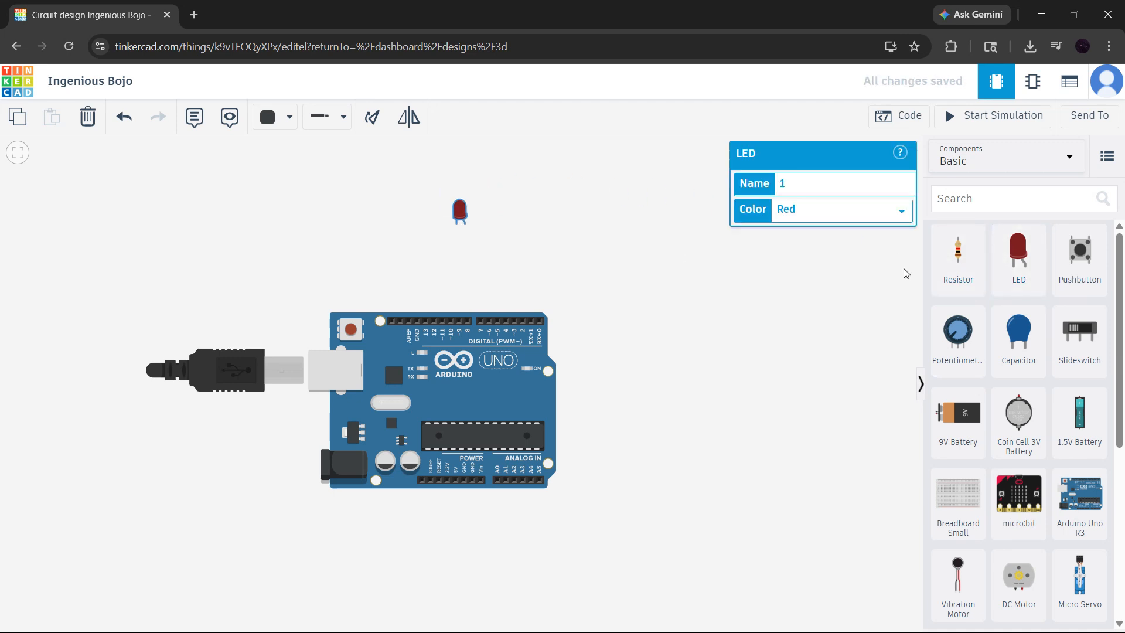
left_click_drag(955, 258, 472, 266)
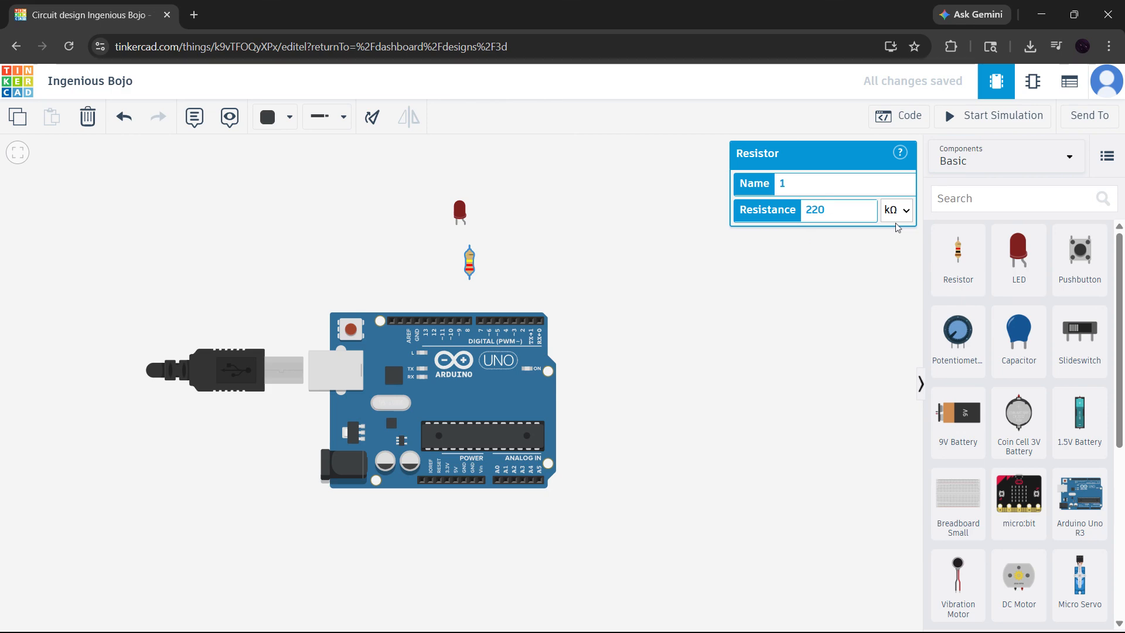
left_click(873, 306)
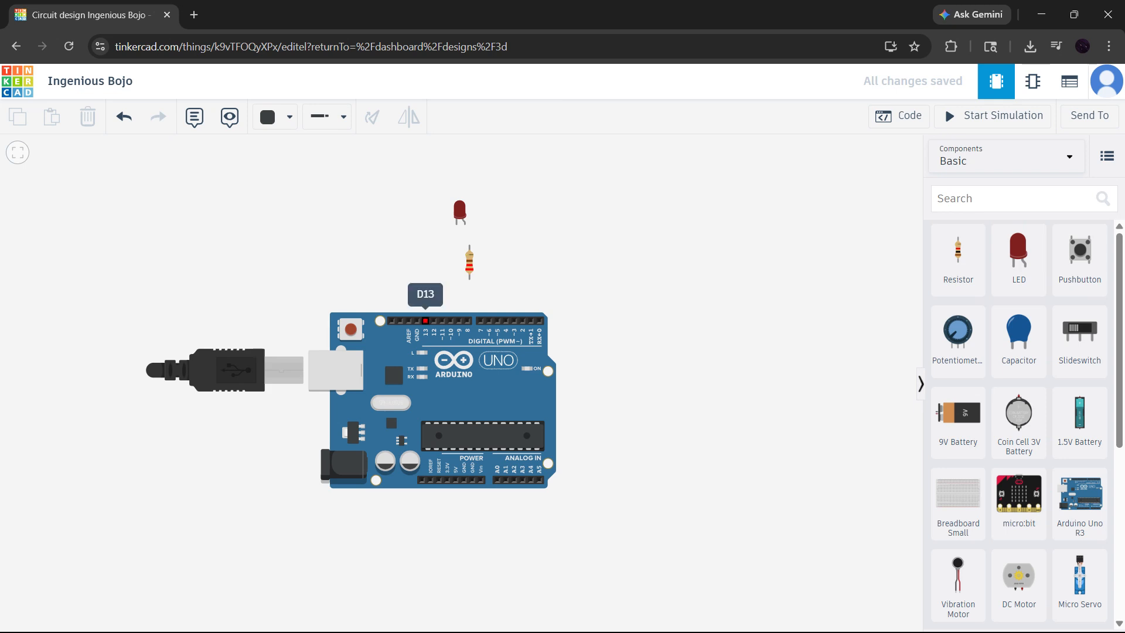
Using red wires, connect Arduino pin D13 to the resistor's lower terminal and the resistor's upper terminal to the LED's anode.
left_click(425, 320)
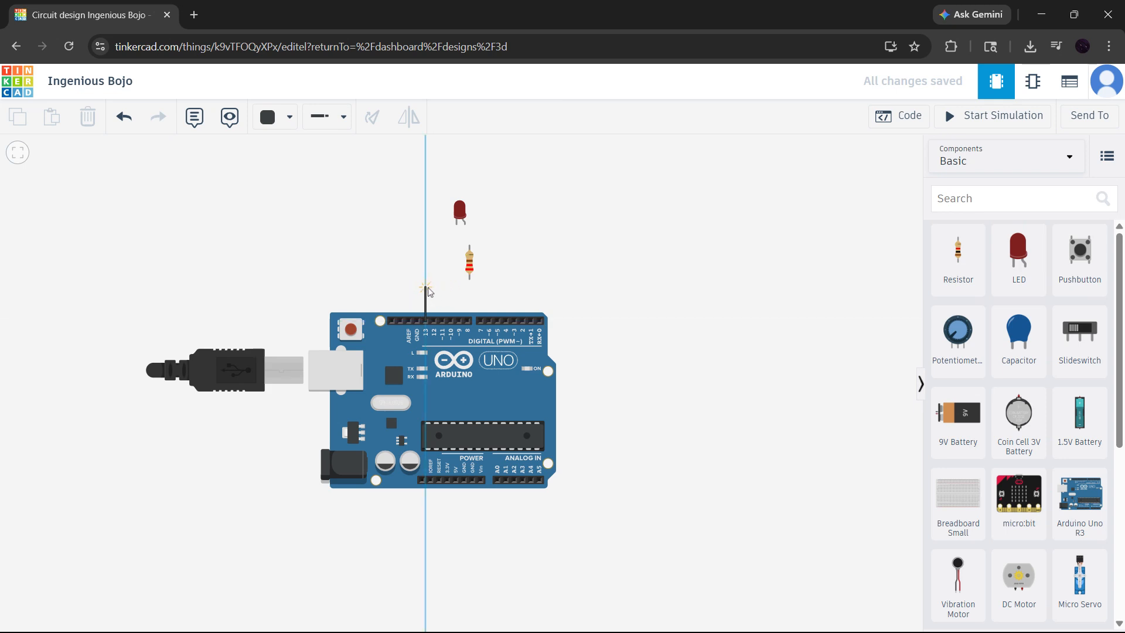
key("Escape")
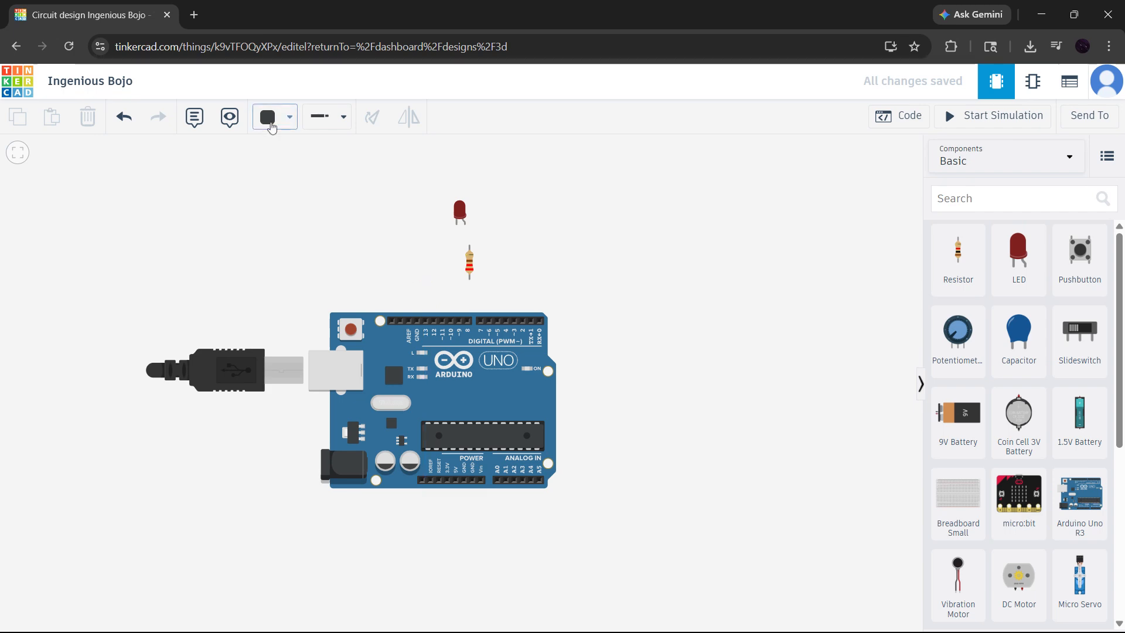
left_click(271, 117)
left_click(287, 188)
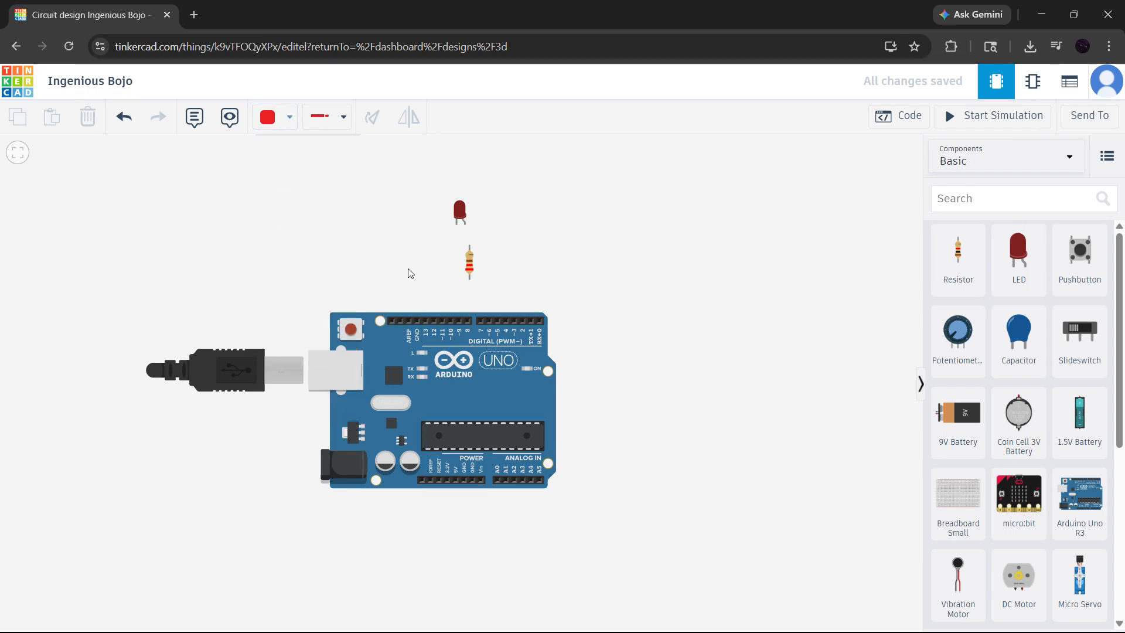
left_click(426, 321)
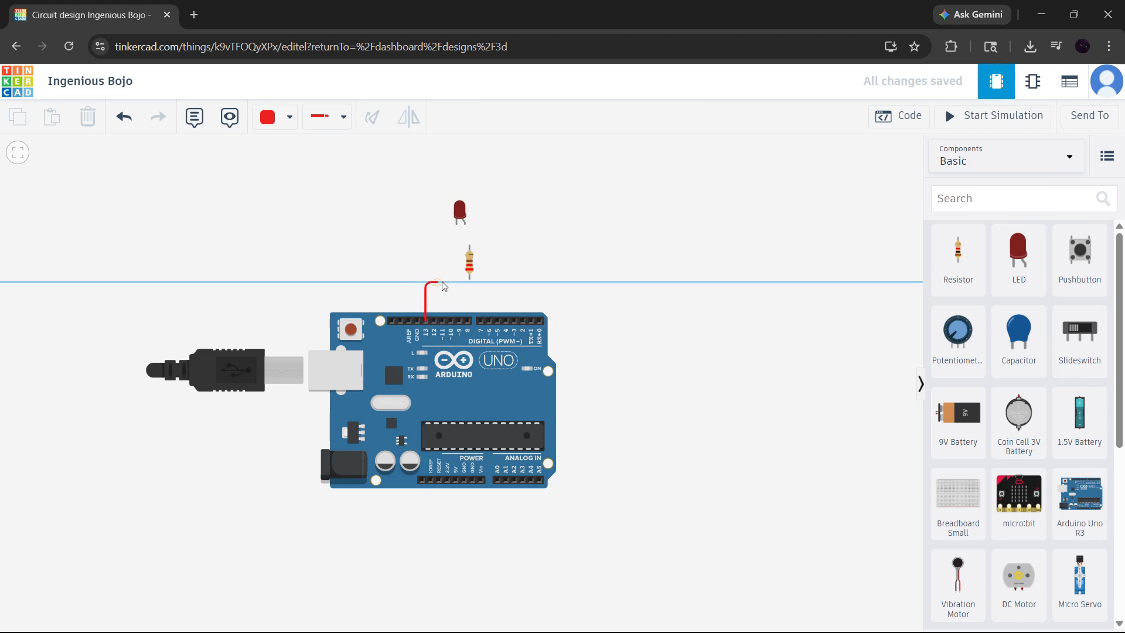
left_click(469, 279)
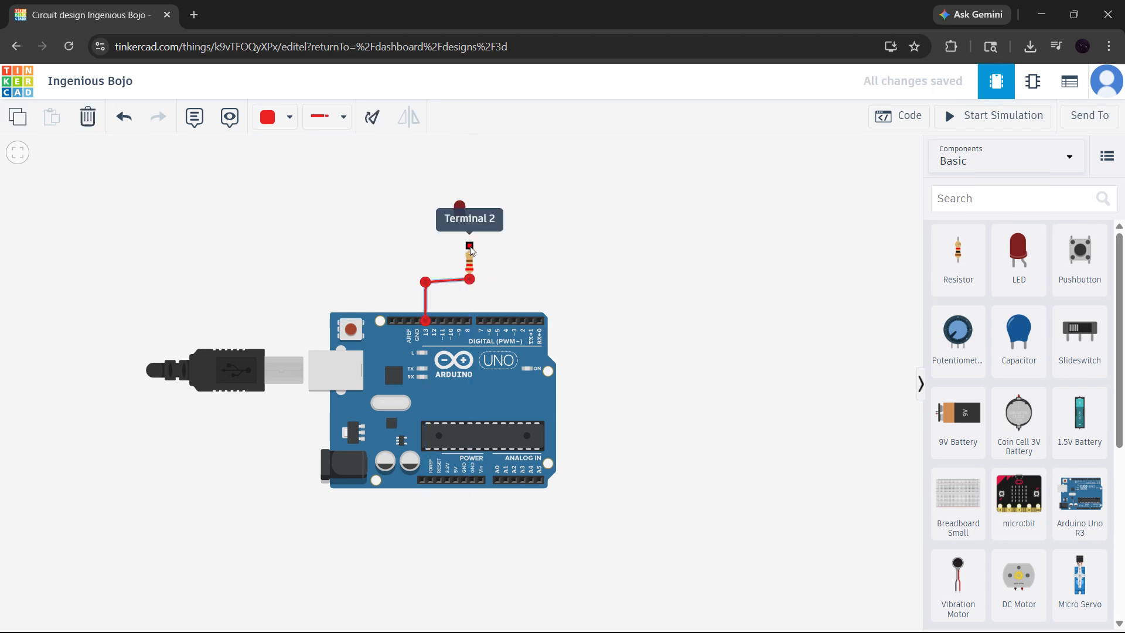
left_click(469, 246)
left_click(464, 224)
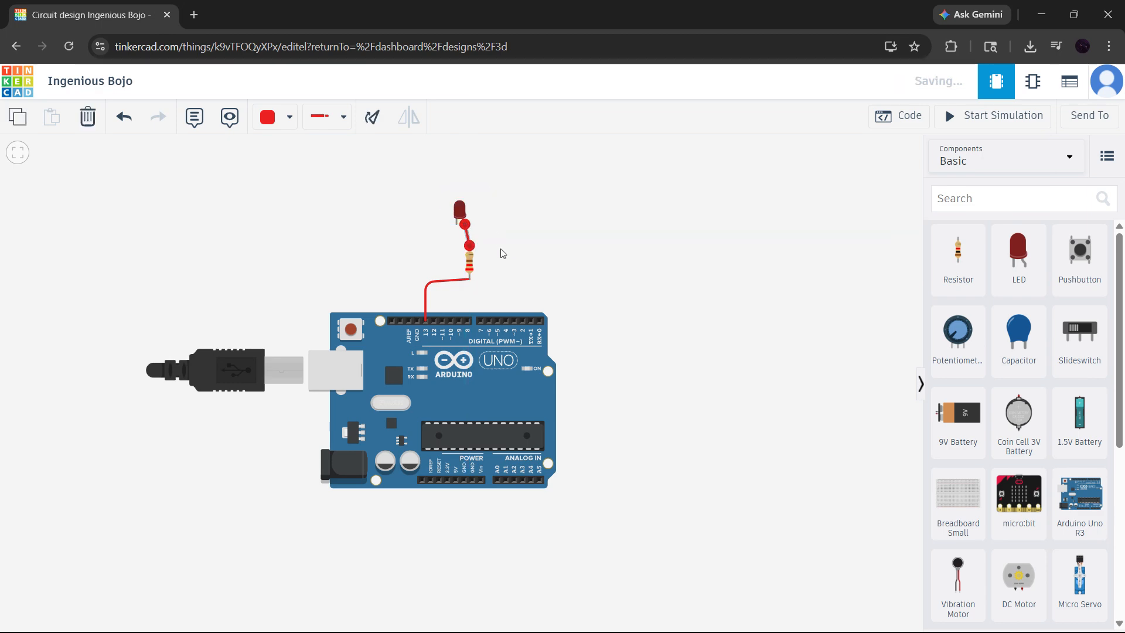
Set the wire color to black and connect the GND pin beside D13 to the LED's cathode.
left_click(276, 117)
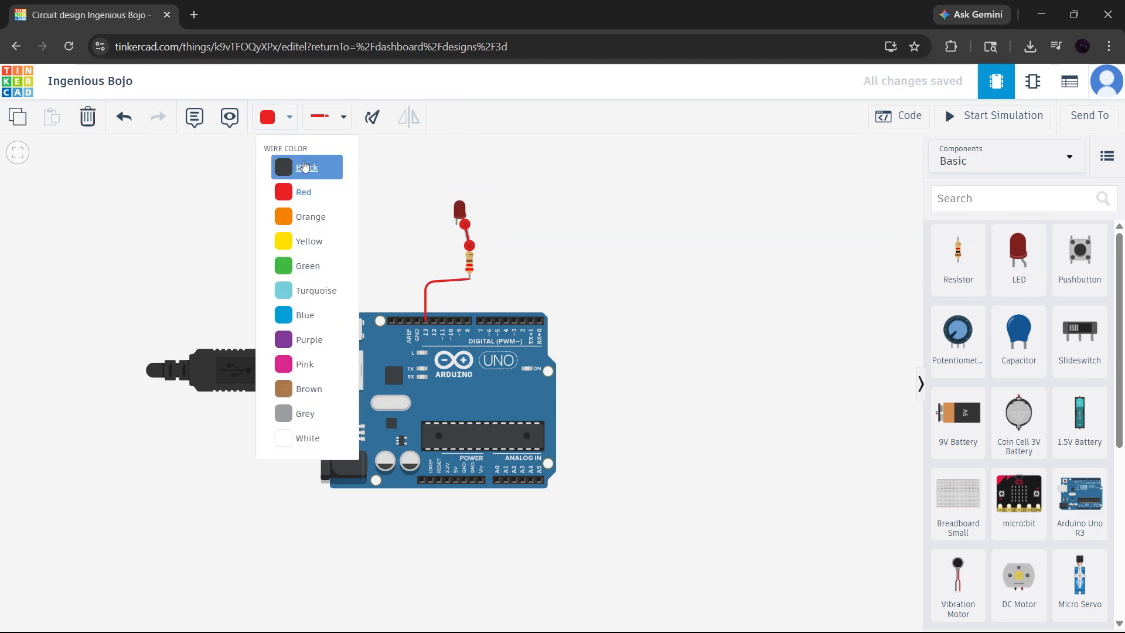
left_click(305, 167)
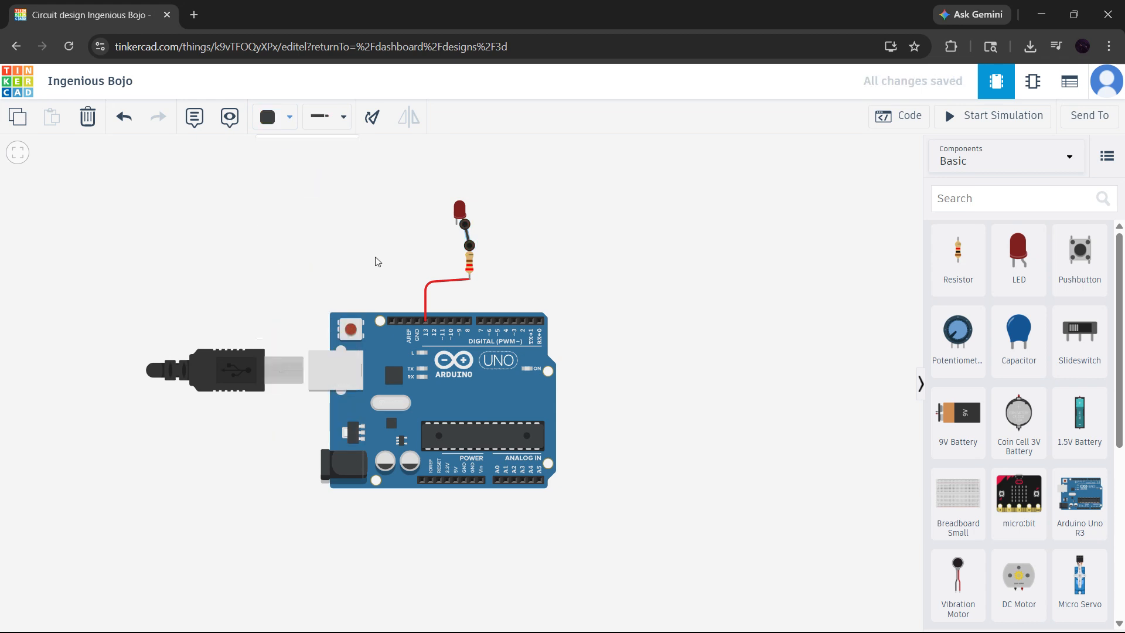
left_click(418, 321)
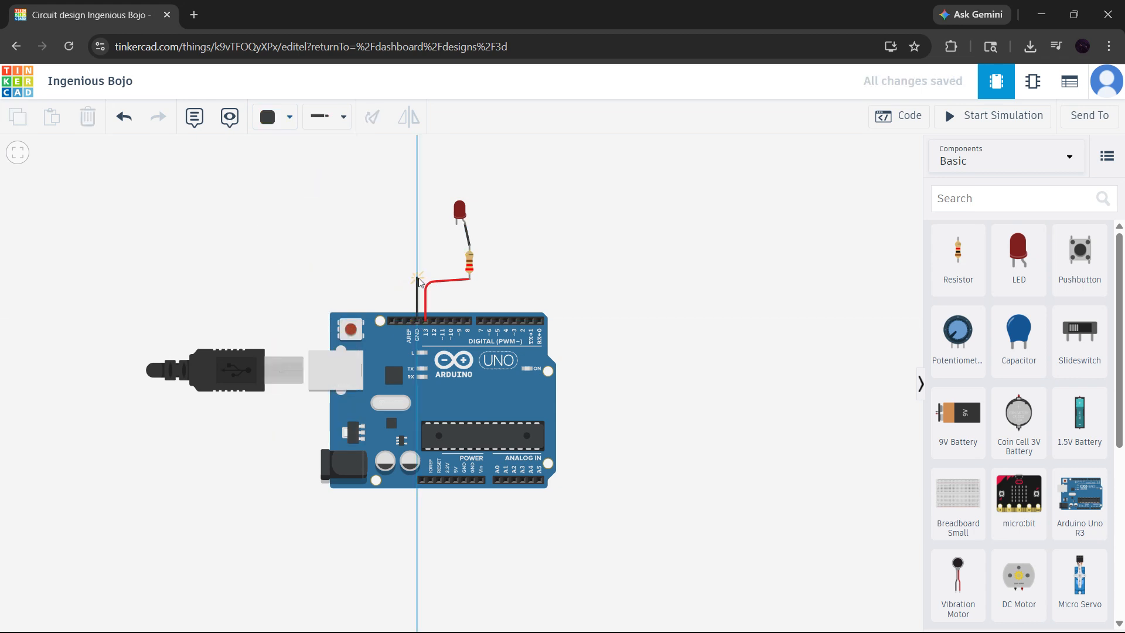
left_click(418, 233)
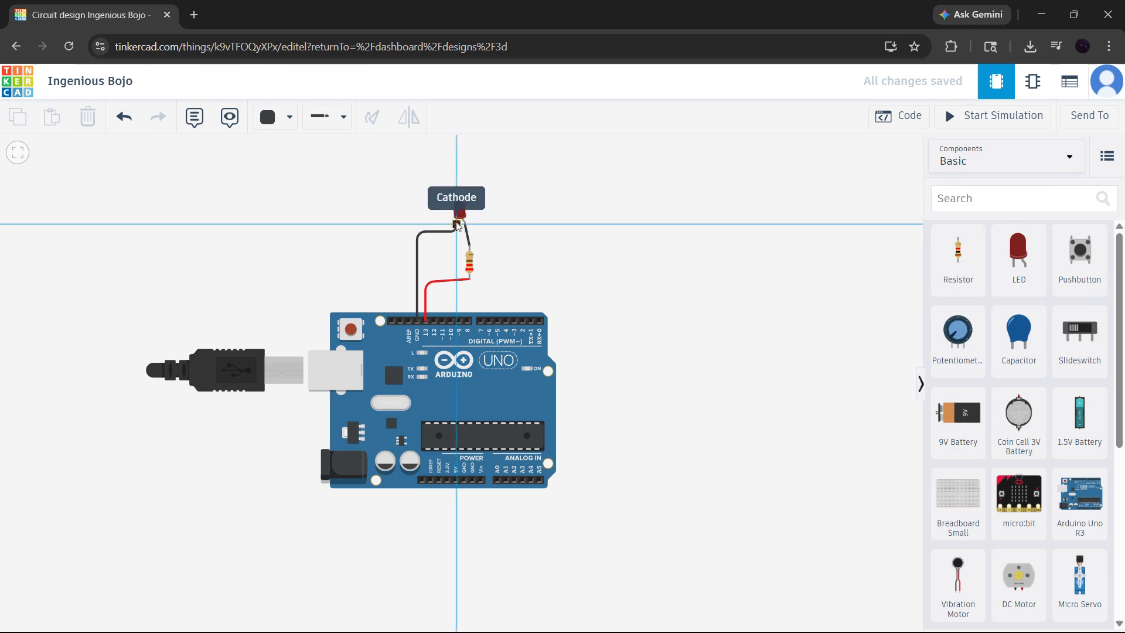
left_click(456, 224)
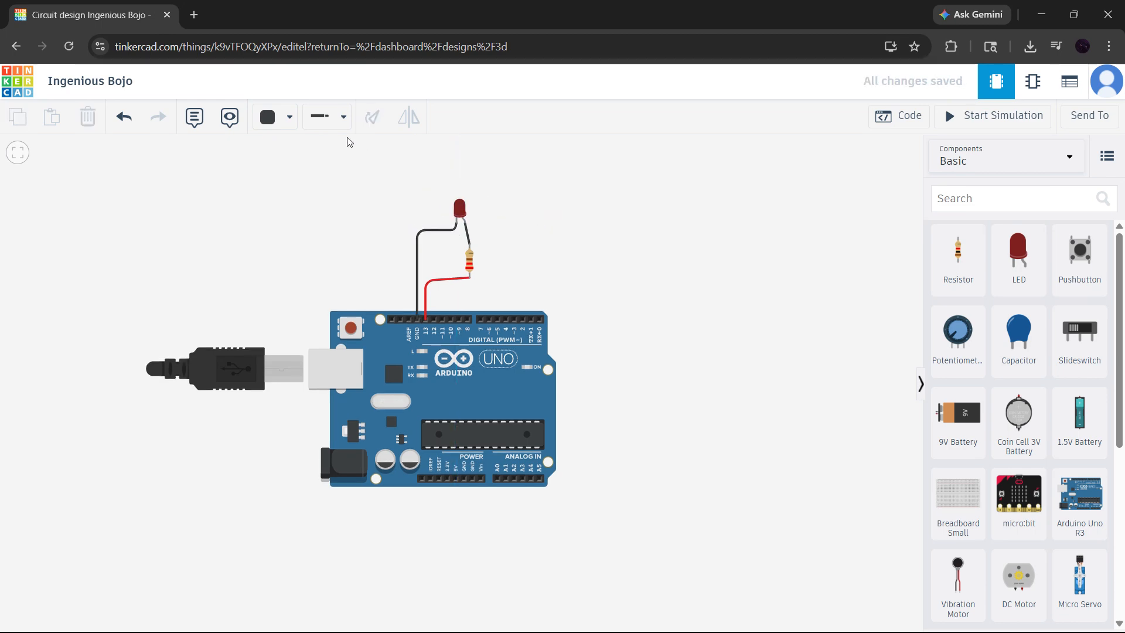
Recolor the wire between the resistor and the LED's anode to red.
left_click(467, 232)
left_click(291, 125)
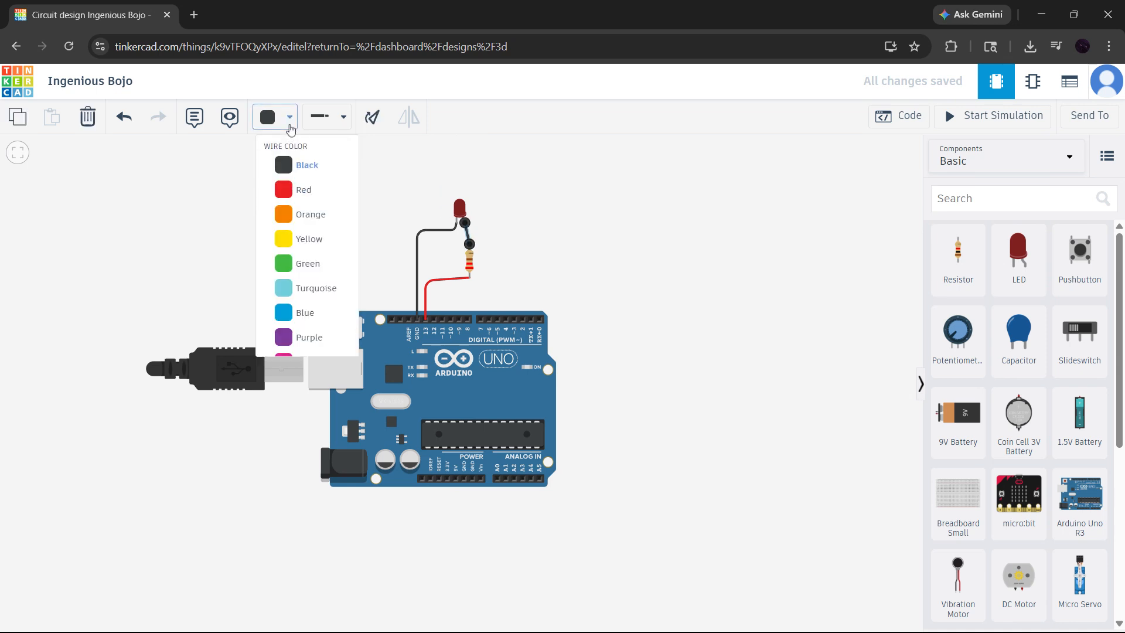
left_click(301, 188)
left_click(573, 198)
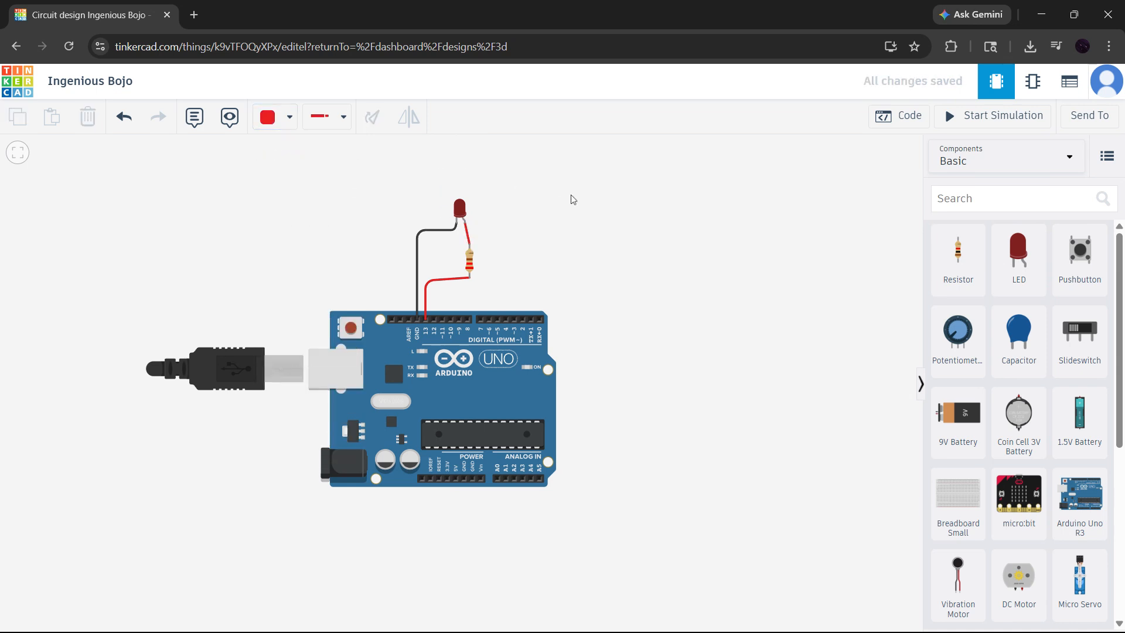
scroll(537, 193, "up", 3)
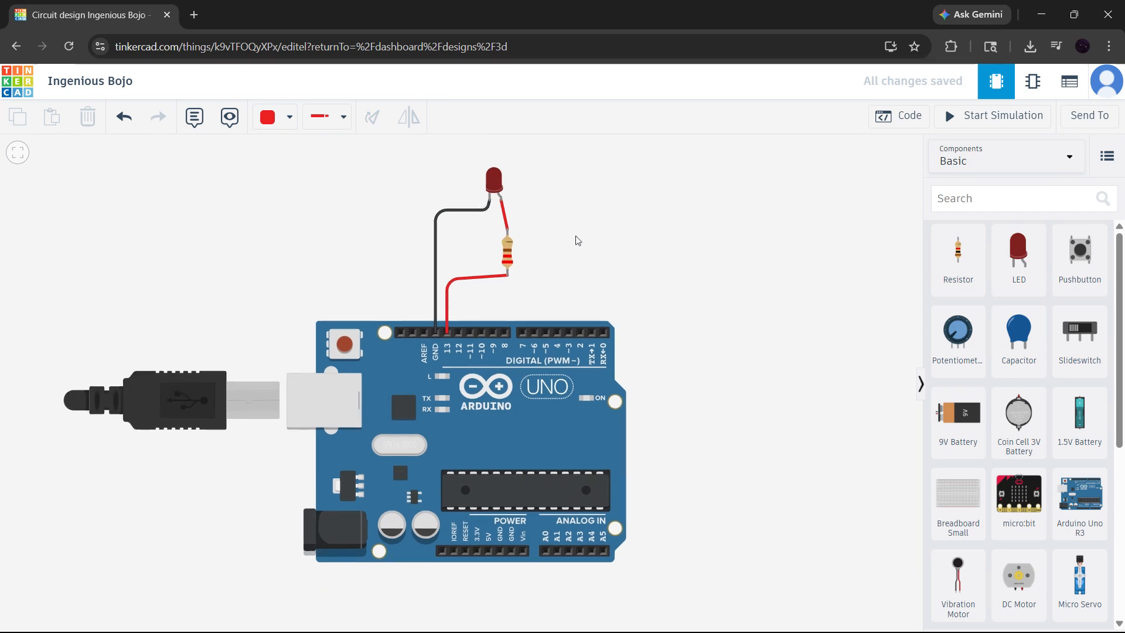
scroll(621, 237, "down", 4)
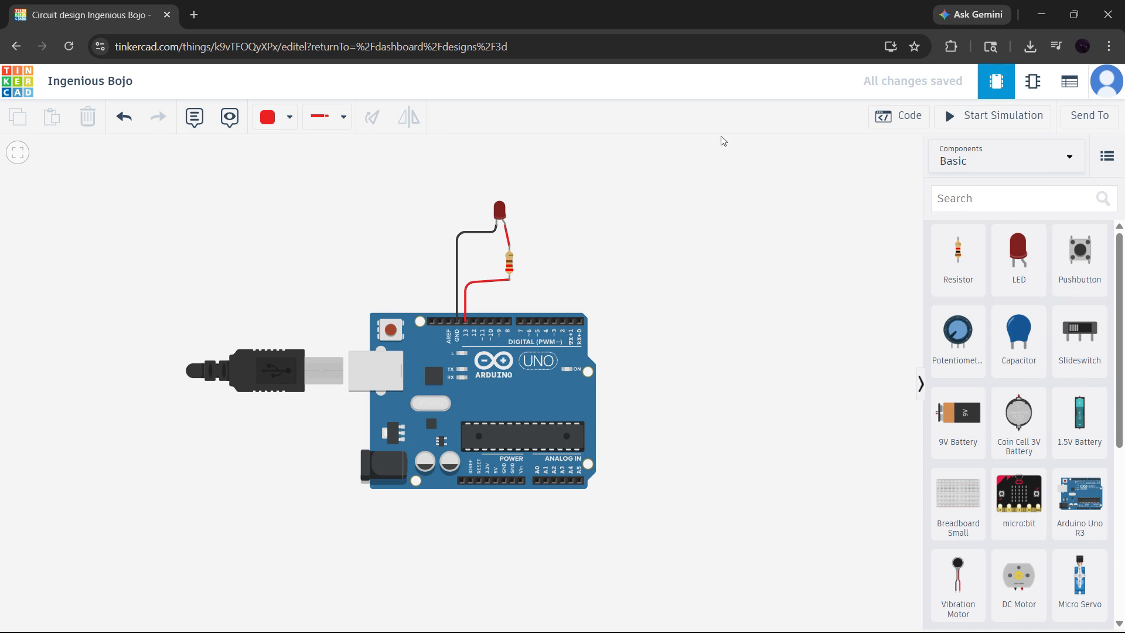
Open the code editor and look through the Output blocks, including the pin choices of the set pin block.
left_click(907, 120)
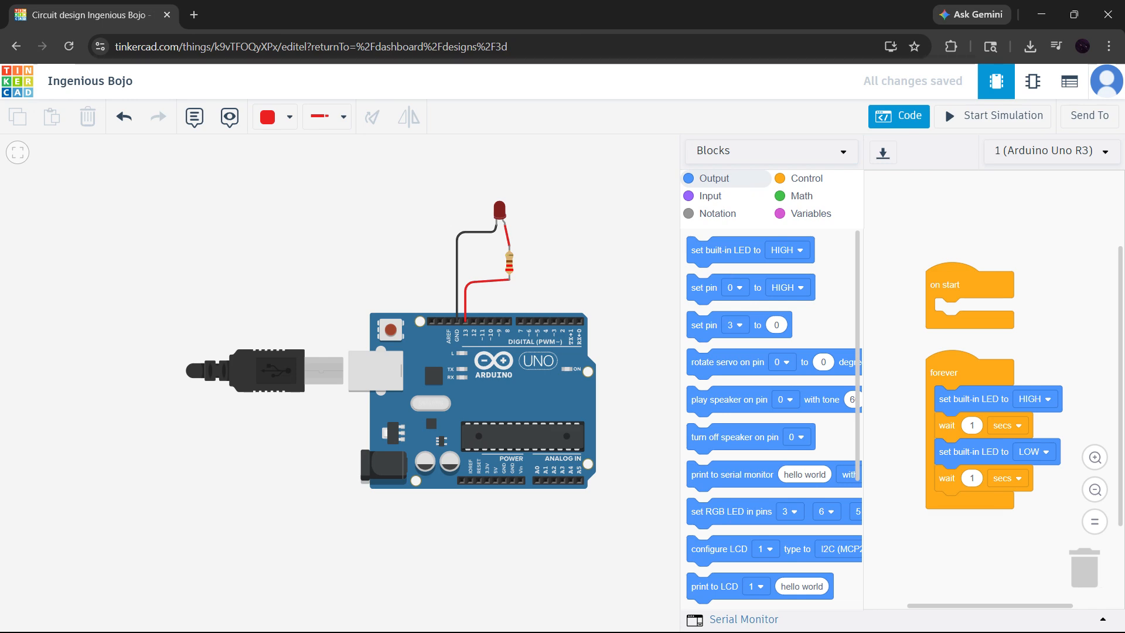
scroll(768, 309, "down", 4)
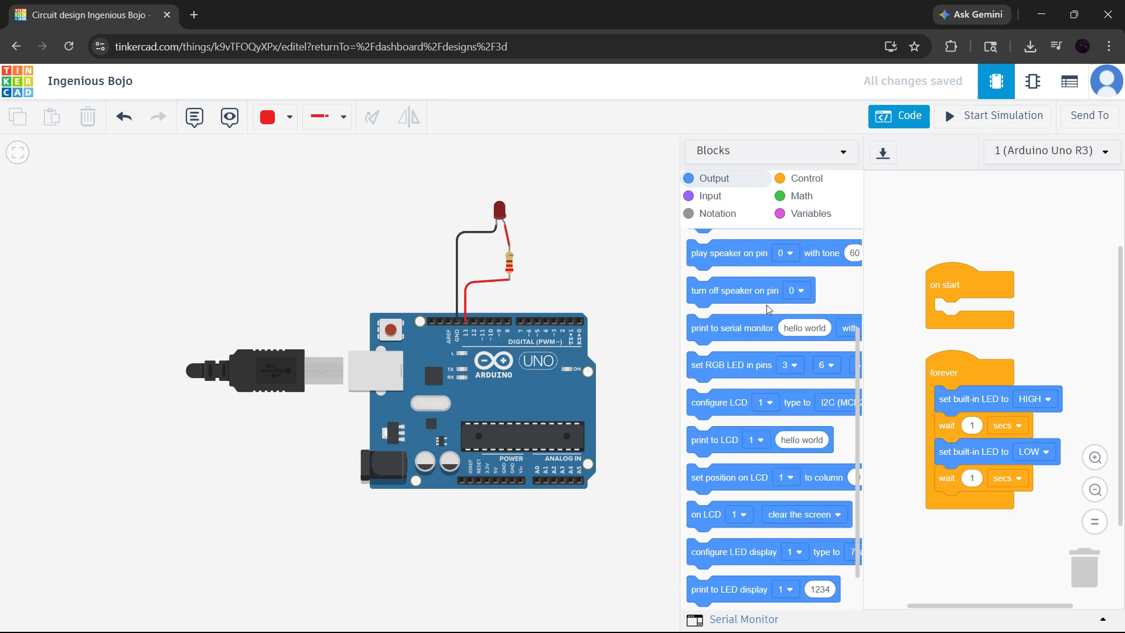
scroll(796, 315, "up", 1)
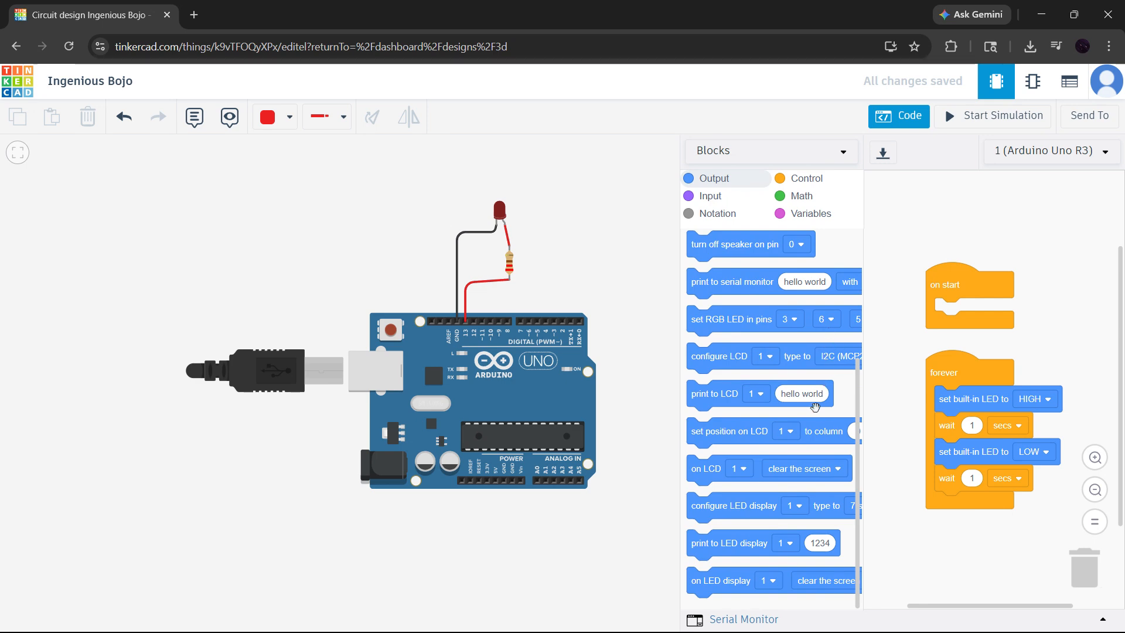
scroll(815, 406, "up", 4)
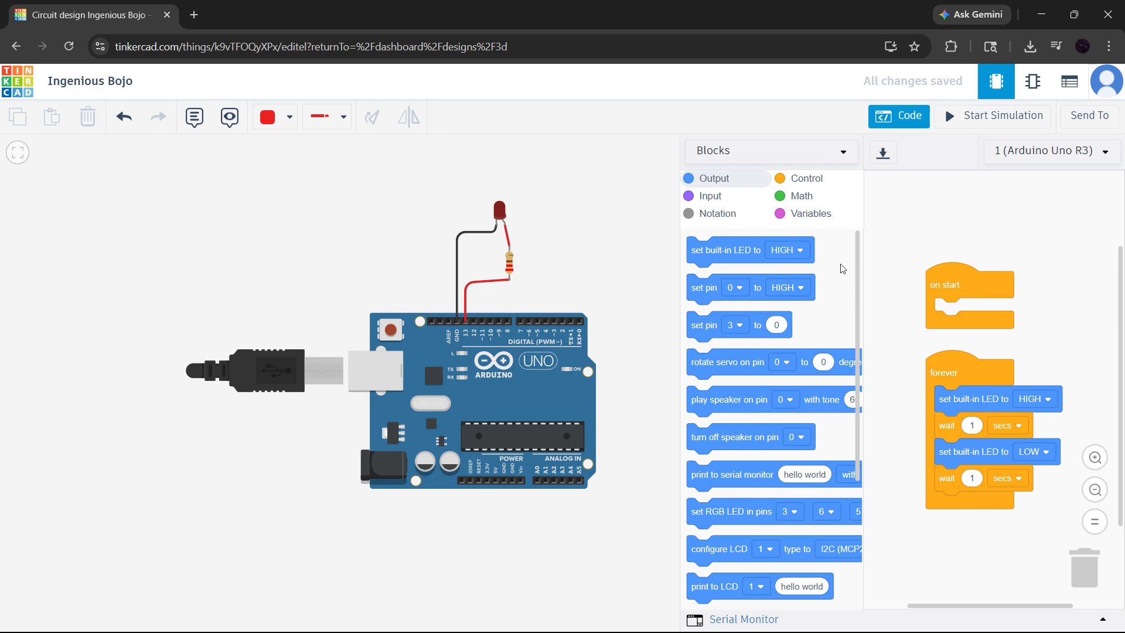
left_click(747, 288)
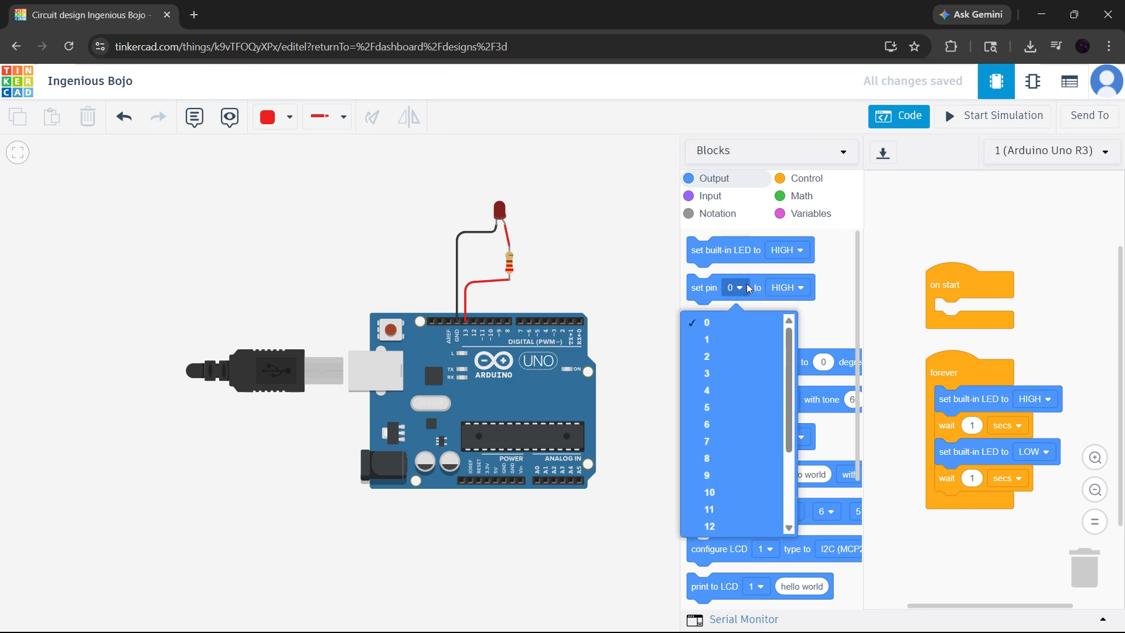
left_click(847, 276)
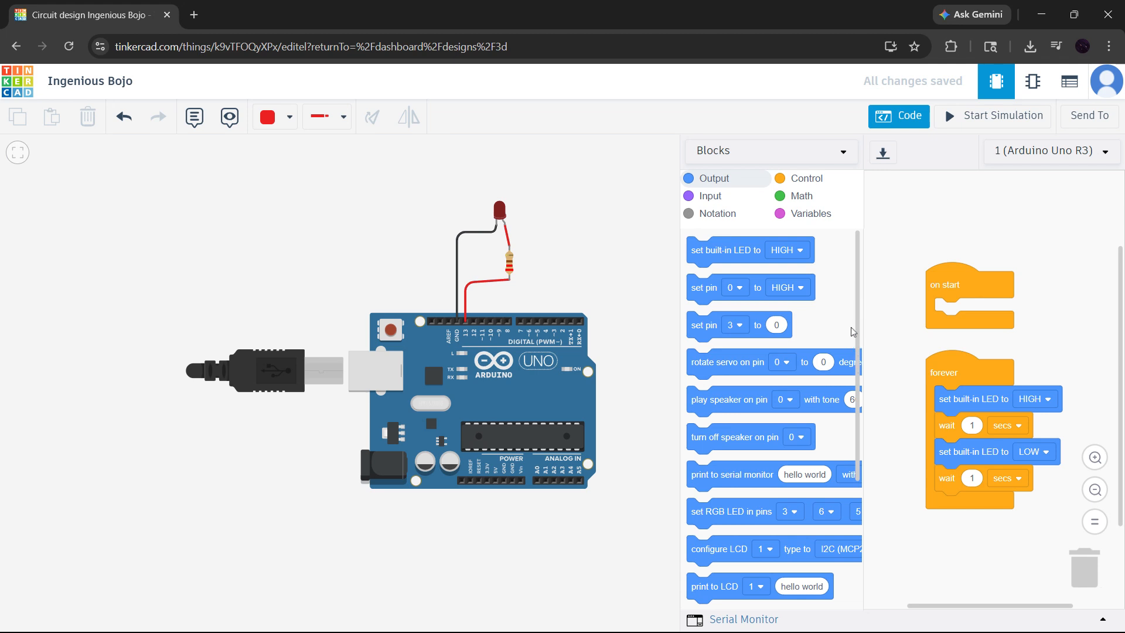
scroll(857, 393, "down", 3)
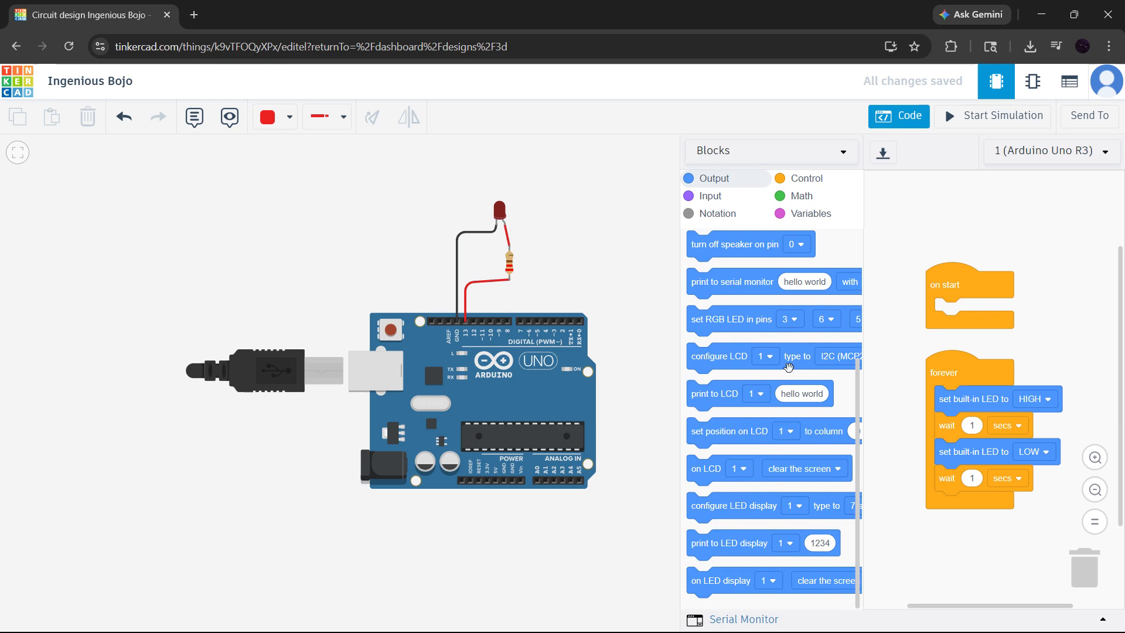
scroll(788, 367, "up", 3)
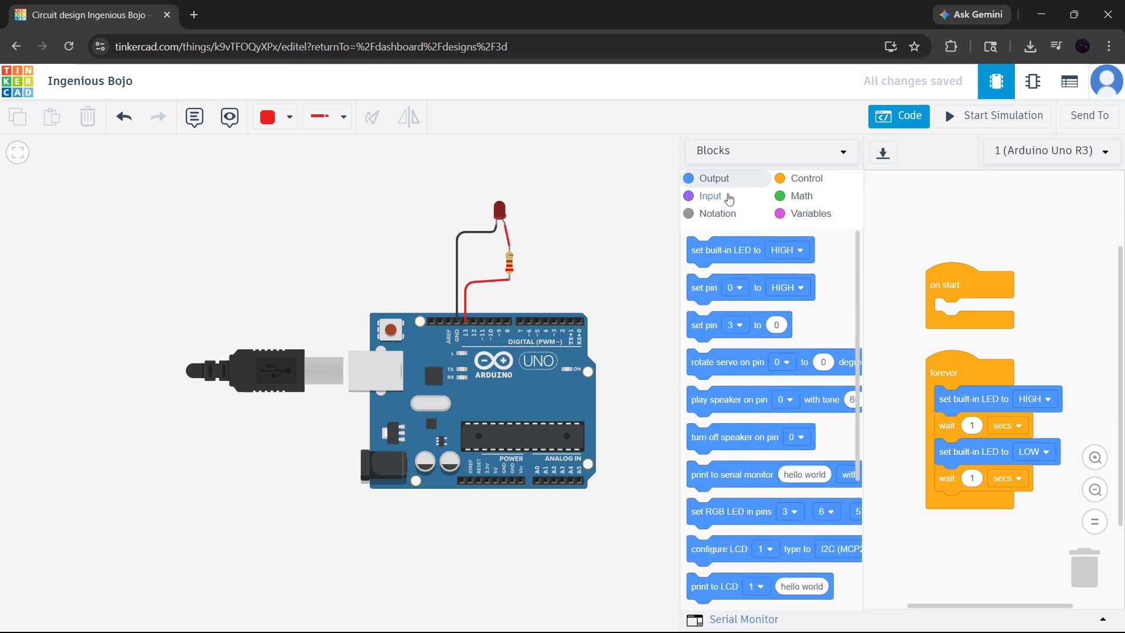
Examine the Input category, the available edit modes and the remaining Output blocks.
left_click(728, 199)
left_click(729, 182)
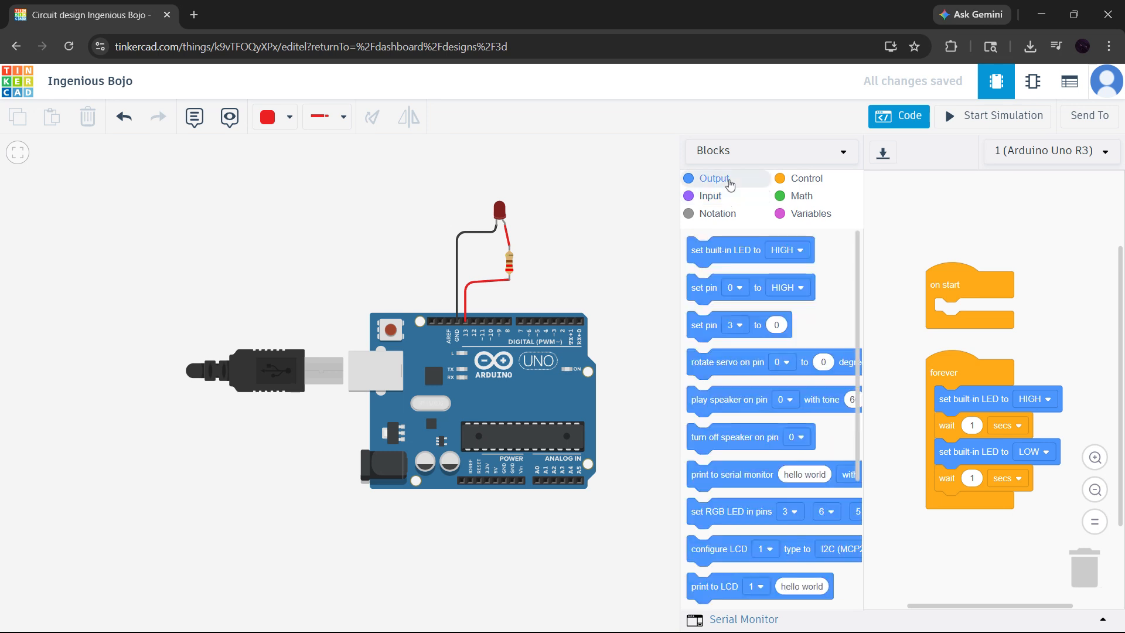
left_click(781, 156)
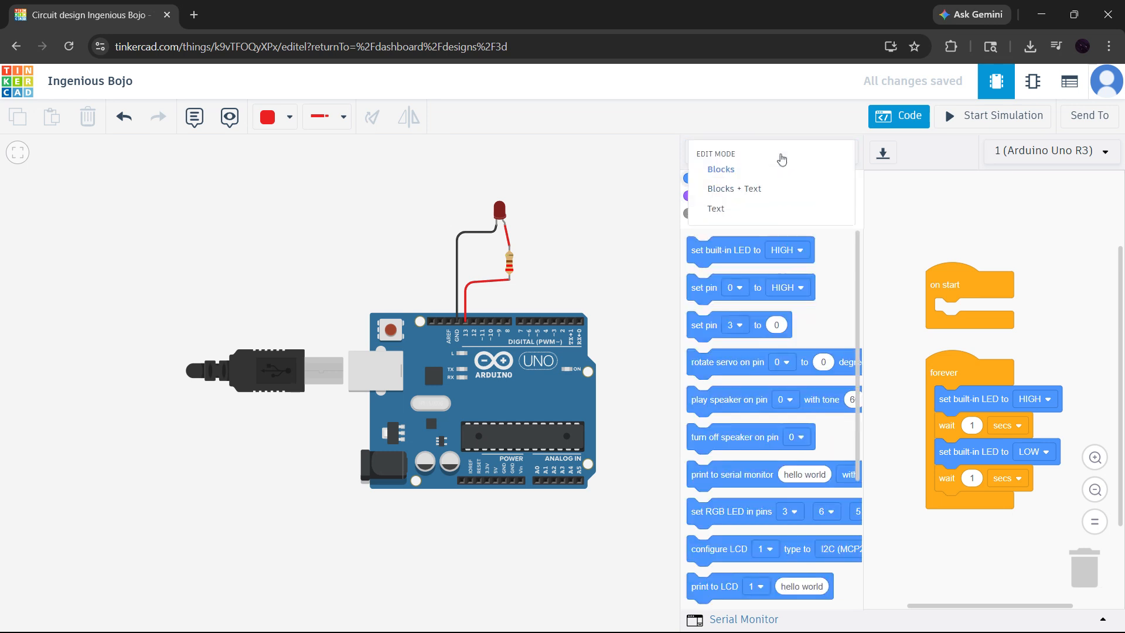
left_click(816, 120)
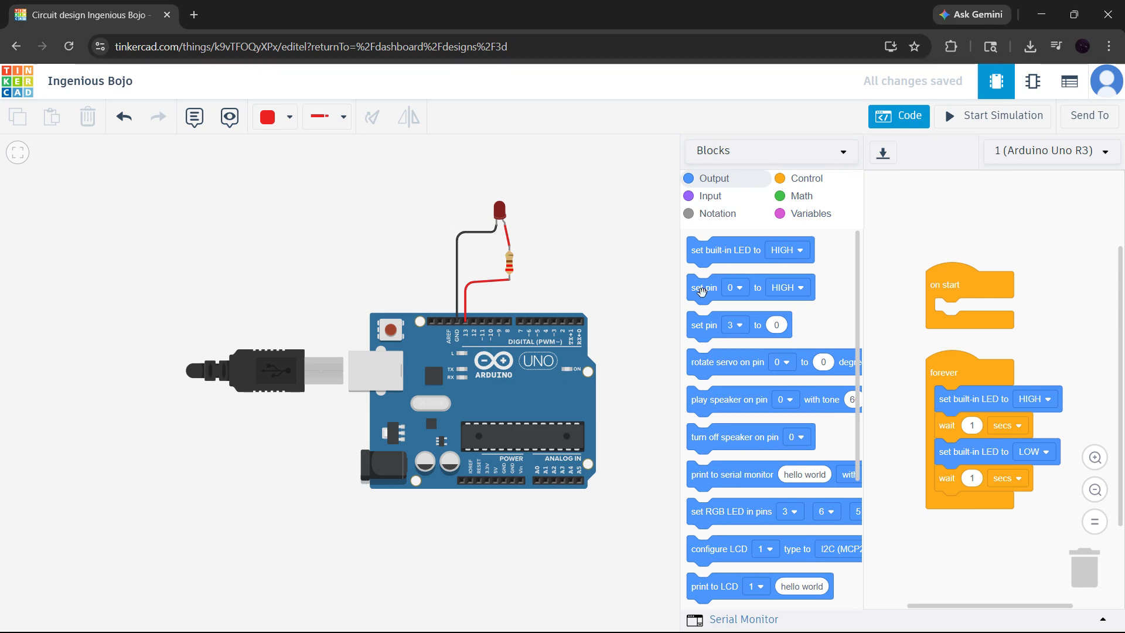
left_click_drag(703, 296, 718, 315)
scroll(854, 304, "down", 3)
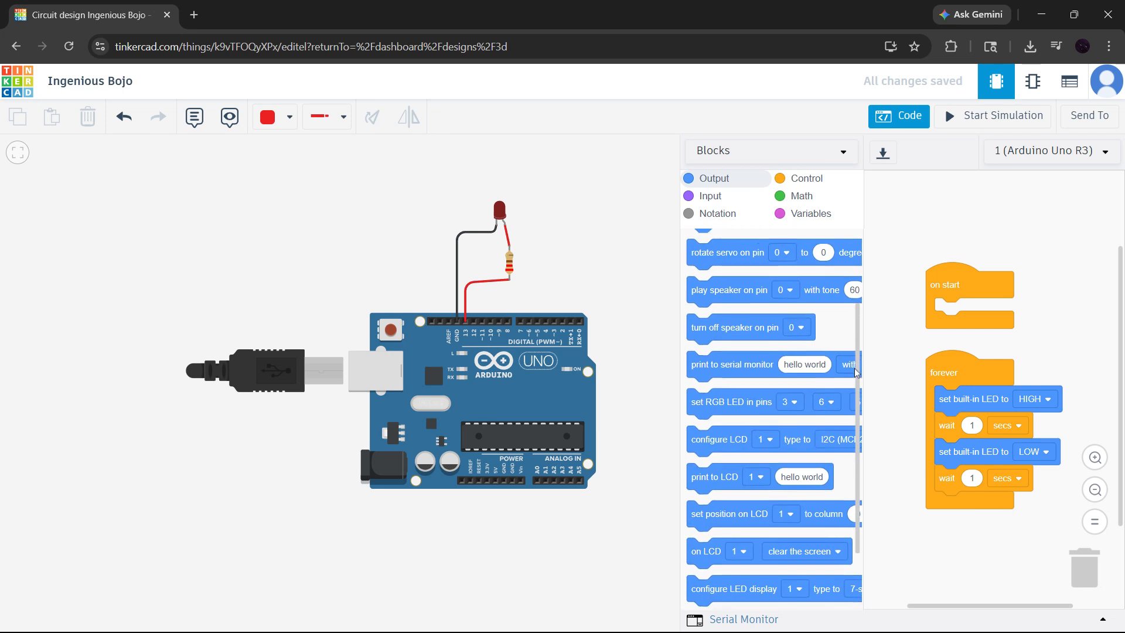
scroll(855, 371, "down", 2)
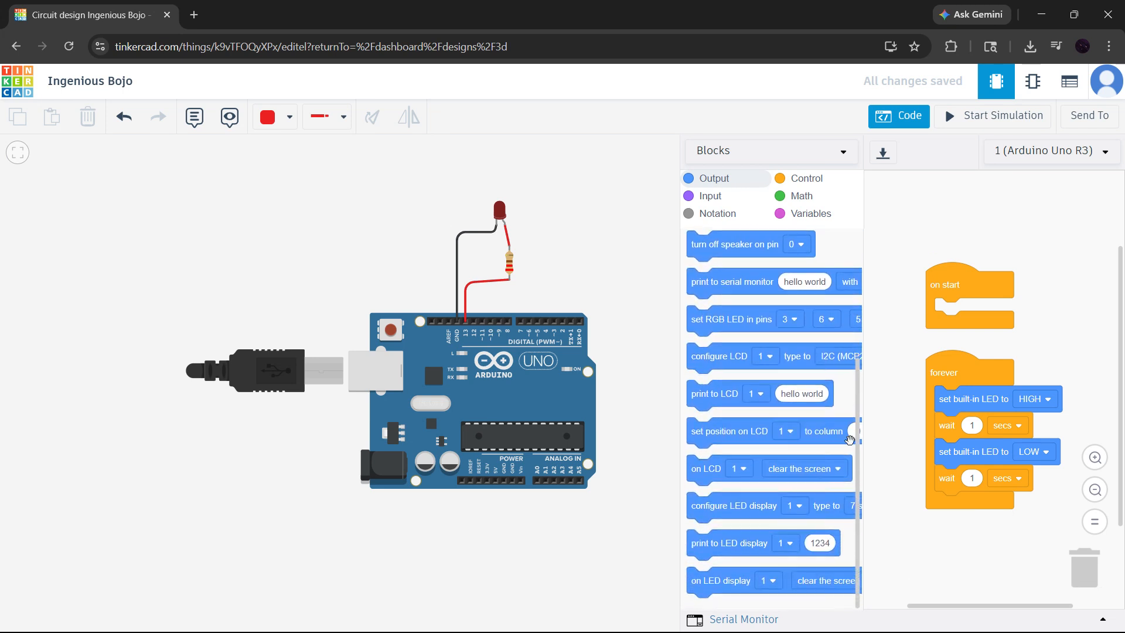
Simulate the circuit to watch the LED blink with the default code, and end the simulation.
scroll(855, 410, "up", 4)
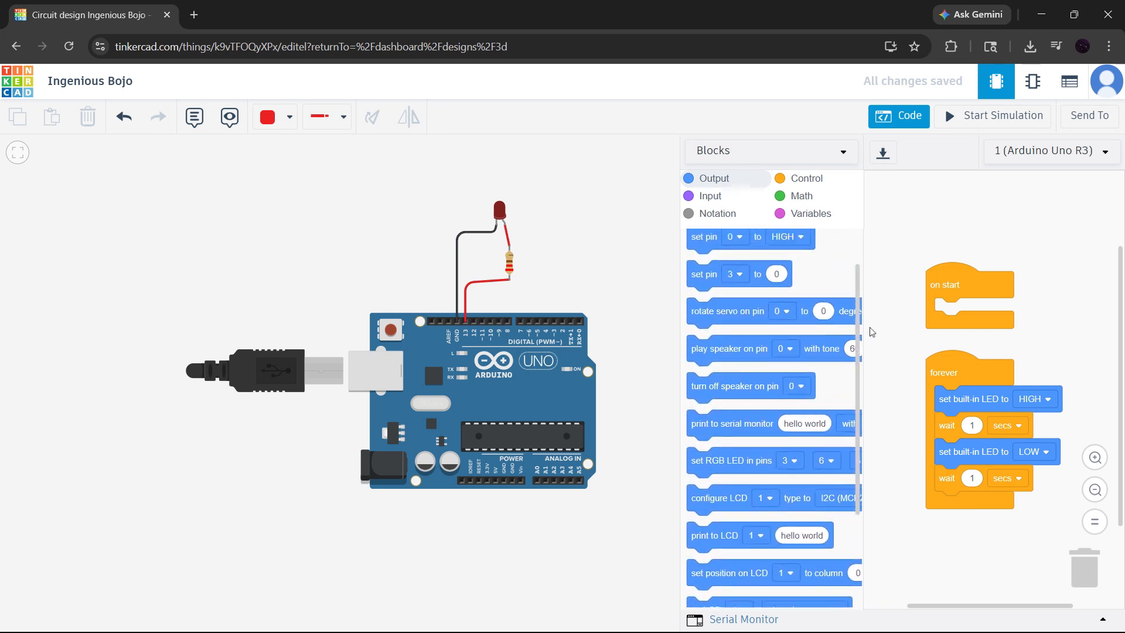
scroll(871, 332, "up", 2)
left_click(990, 121)
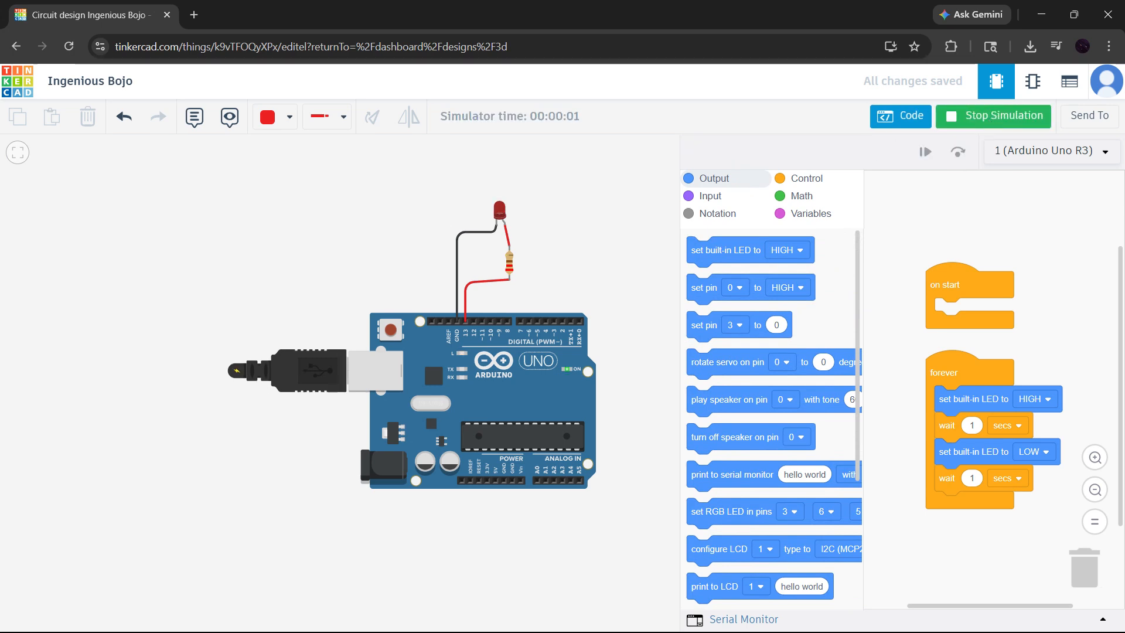
scroll(457, 232, "up", 3)
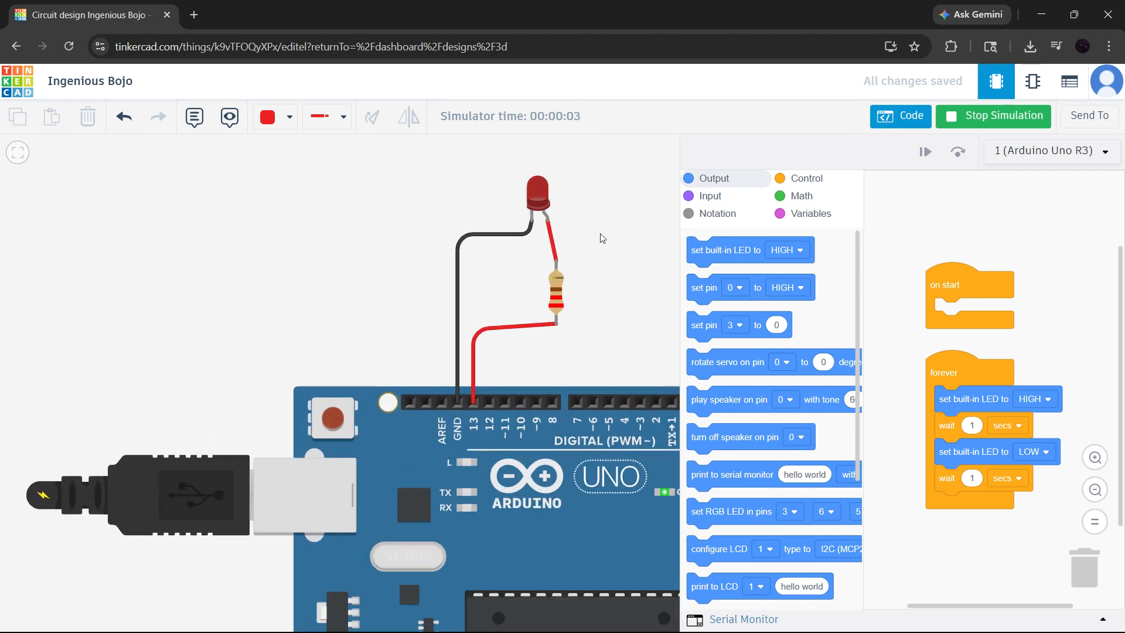
left_click_drag(596, 236, 529, 260)
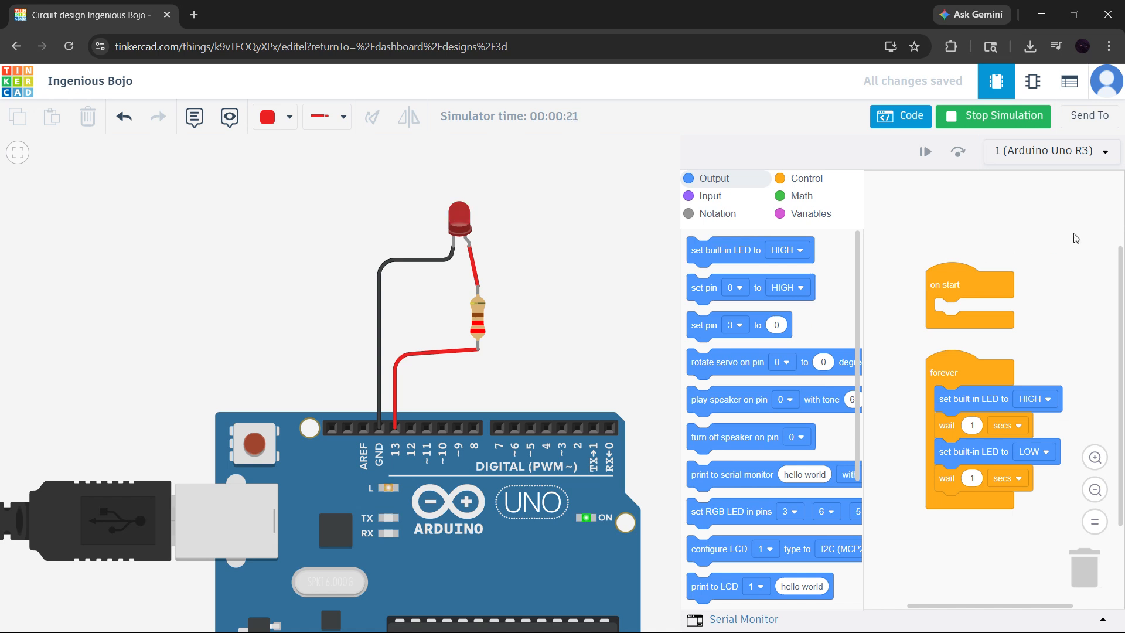
left_click_drag(966, 284, 965, 281)
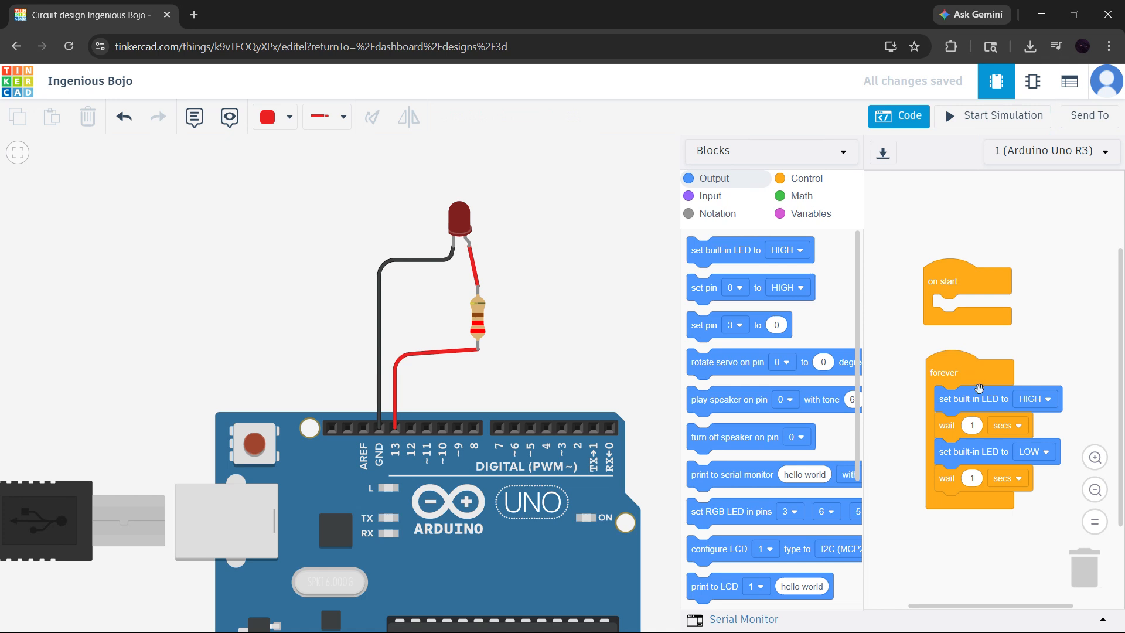
Set the wait after the built-in LED HIGH block to 500 milliseconds and start the simulation.
left_click(1005, 433)
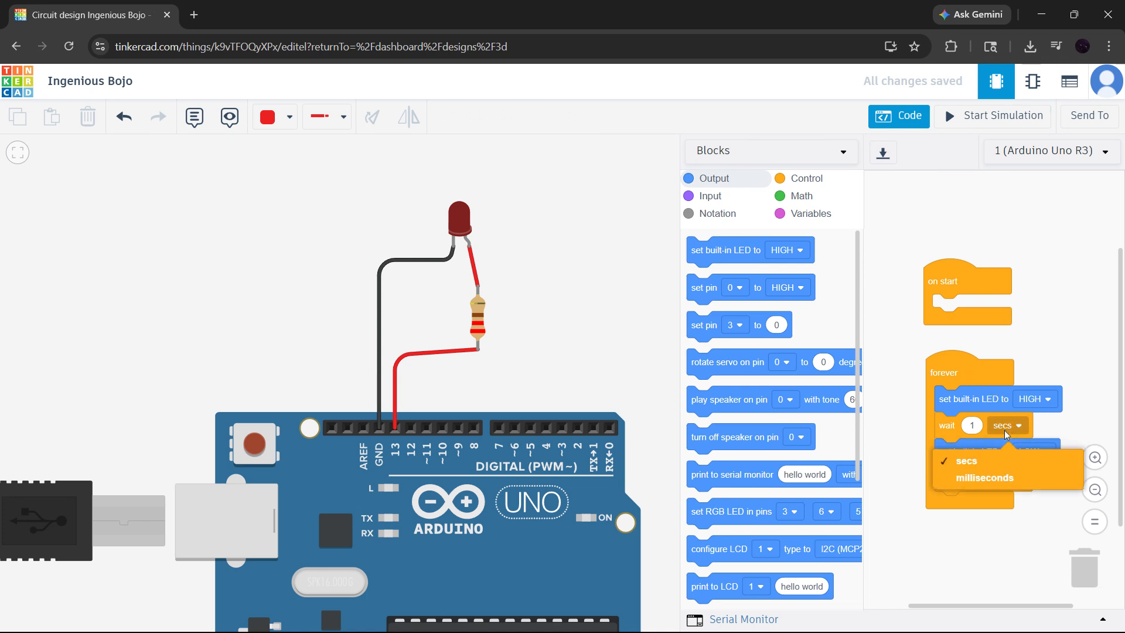
left_click(978, 477)
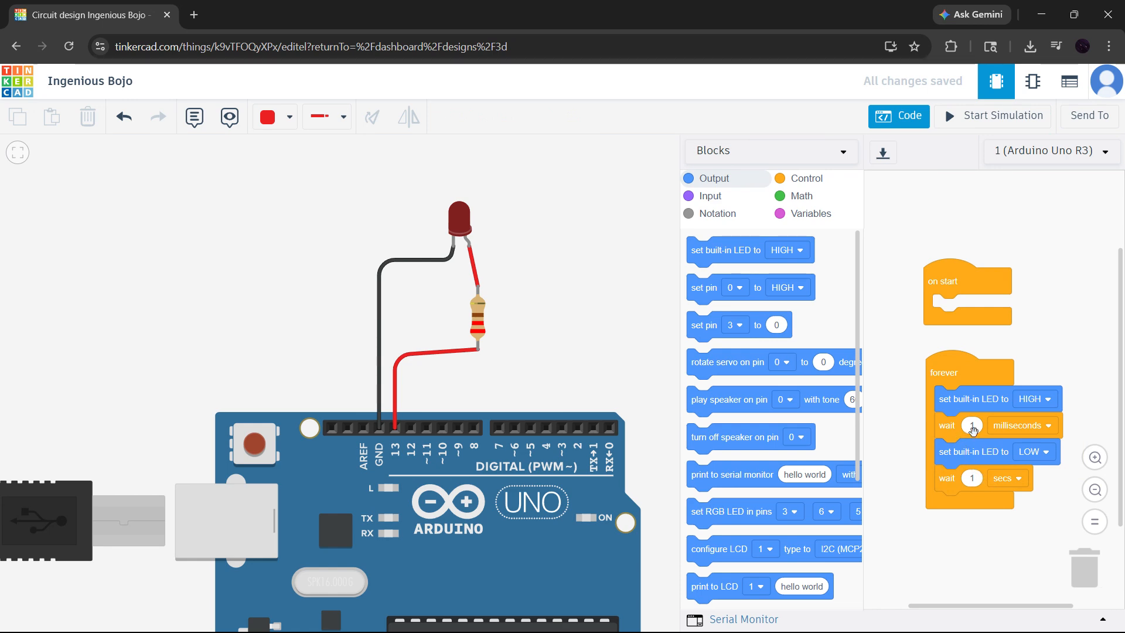
left_click(1021, 435)
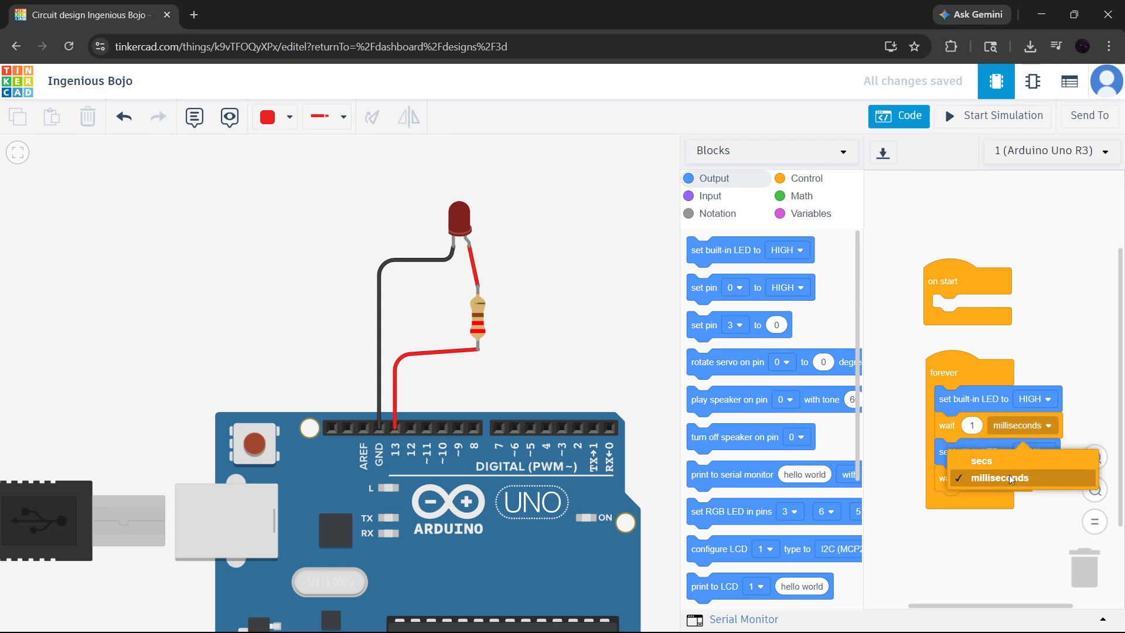
left_click(996, 479)
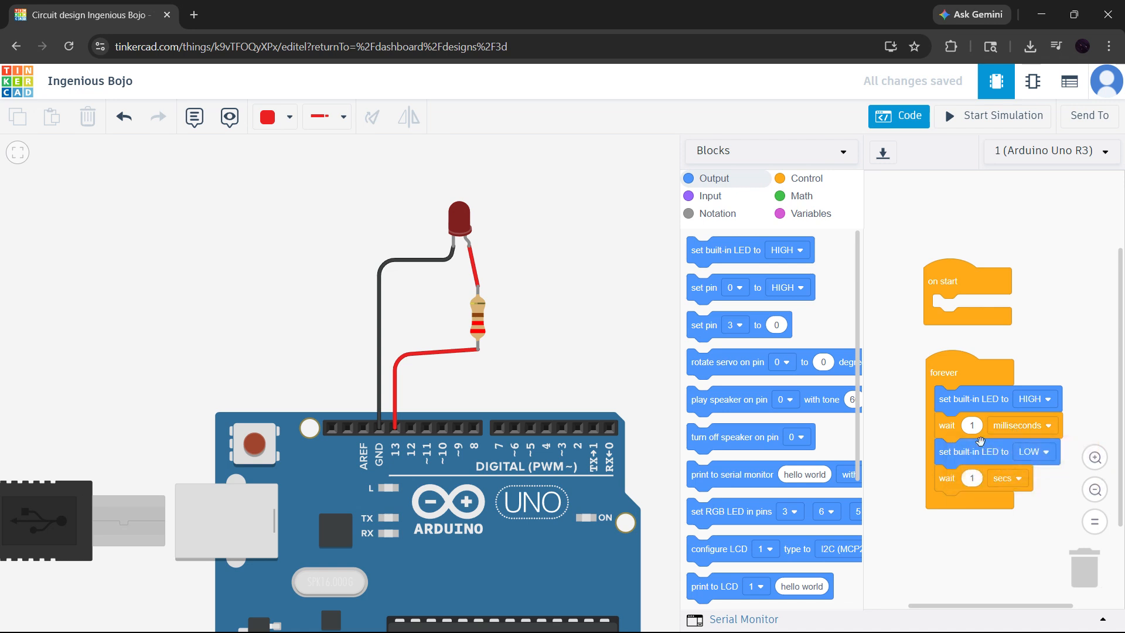
left_click(972, 425)
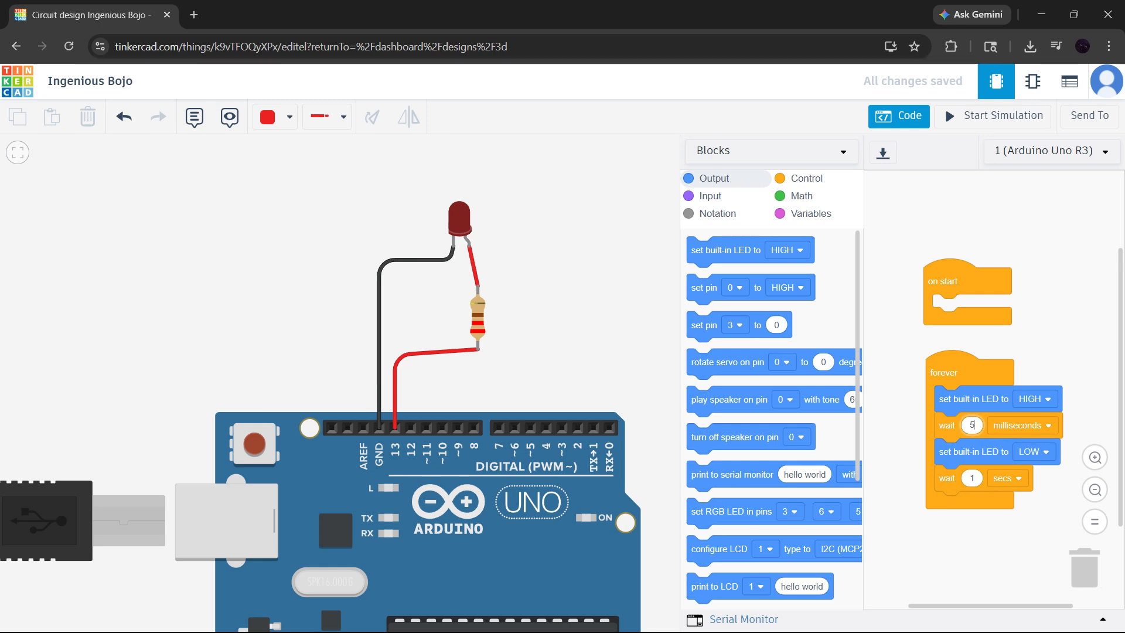
type("500")
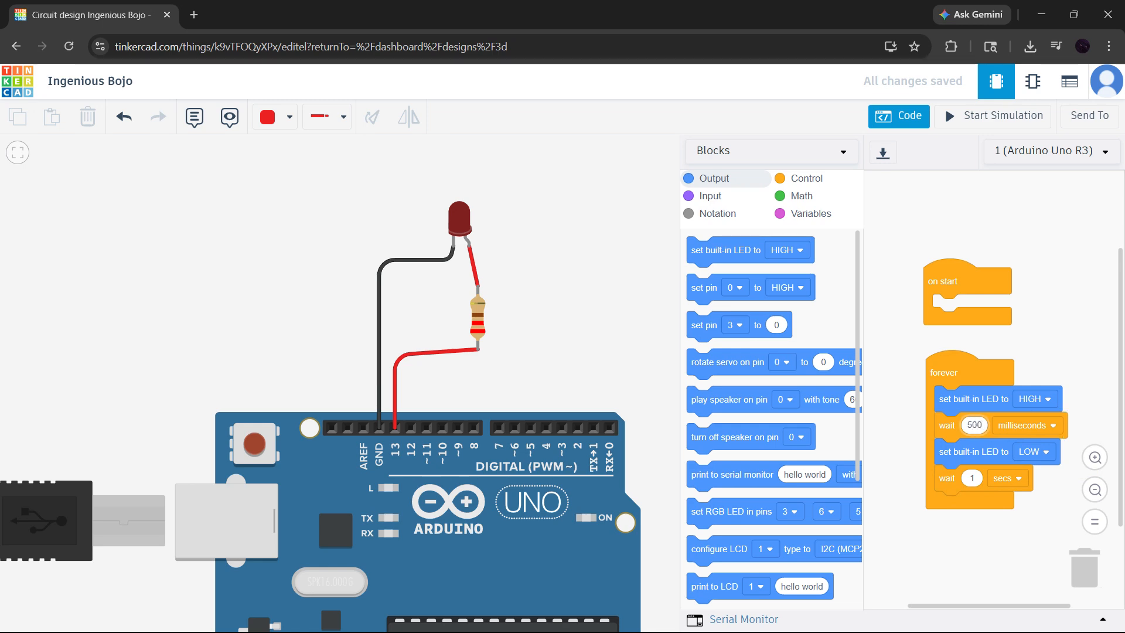
left_click(1087, 369)
left_click(975, 127)
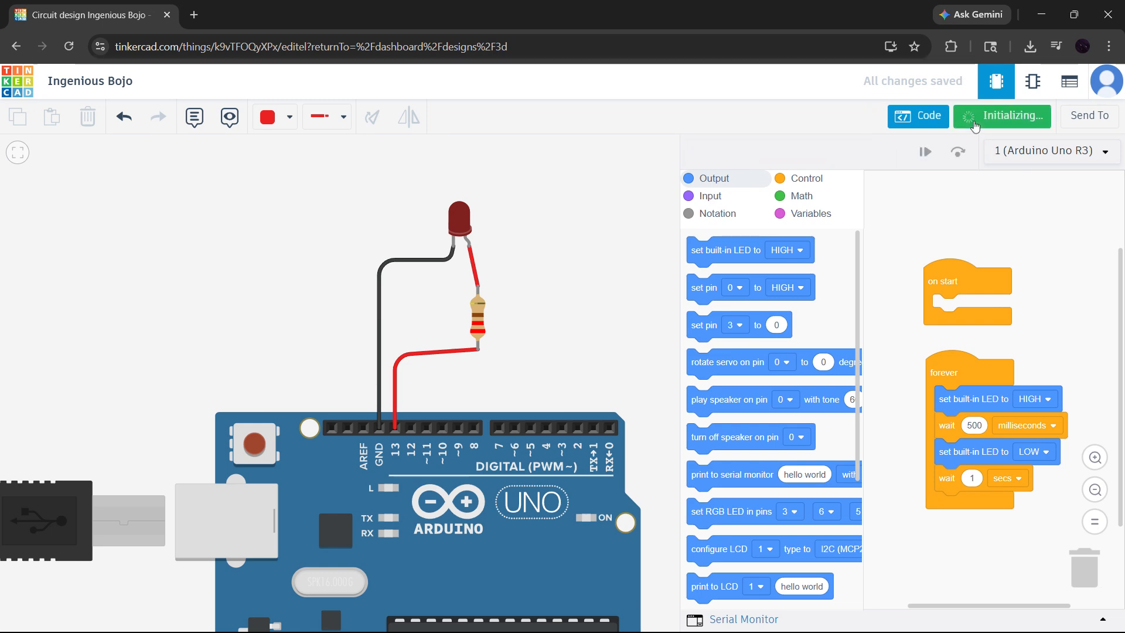